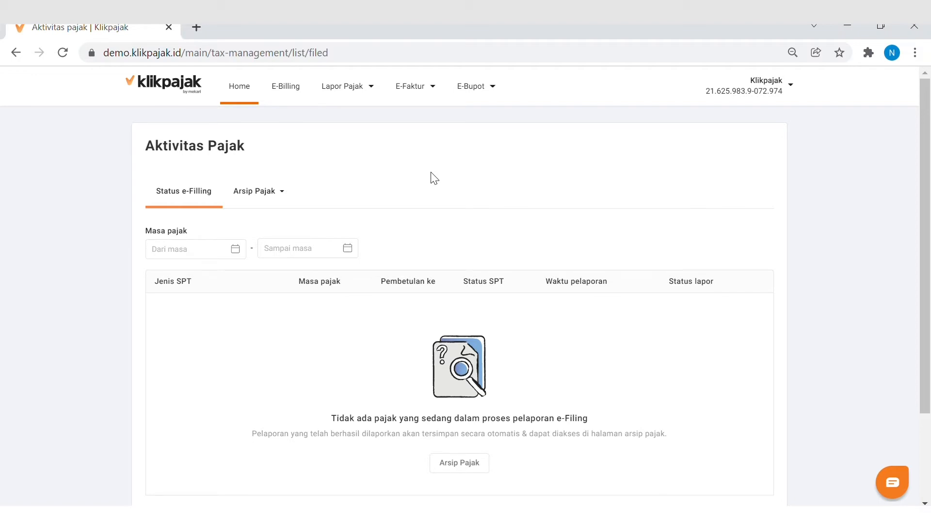
# Open a new Impor Faktur Pajak form under E-Faktur and show its list of downloadable templates.
pyautogui.click(422, 90)
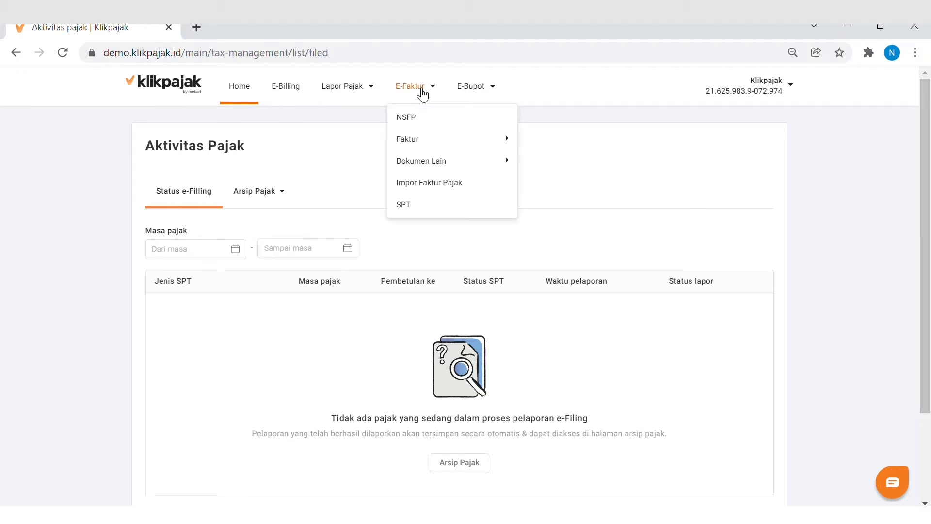
pyautogui.click(435, 184)
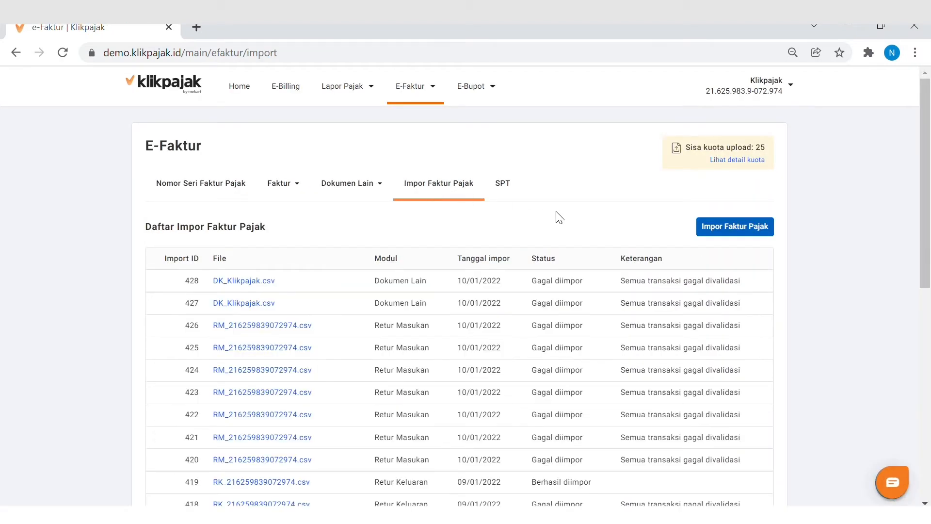
pyautogui.click(724, 231)
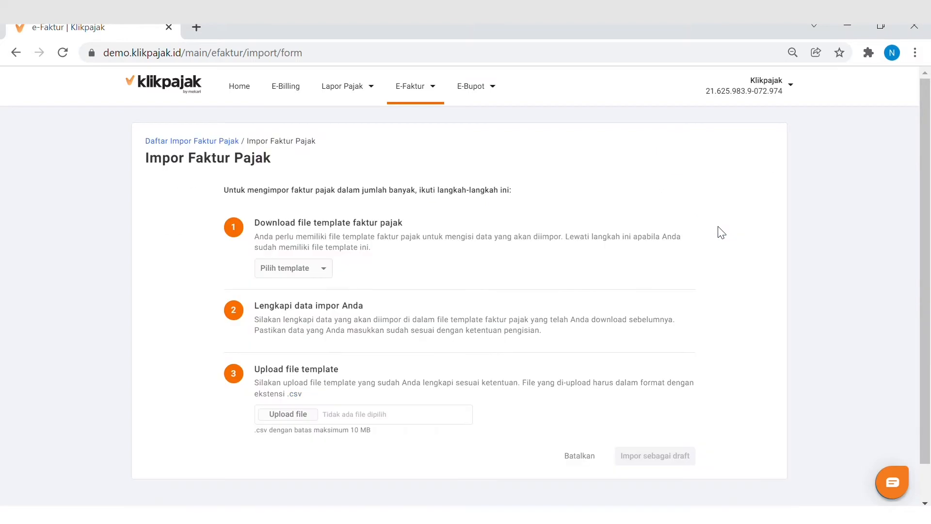
pyautogui.click(319, 278)
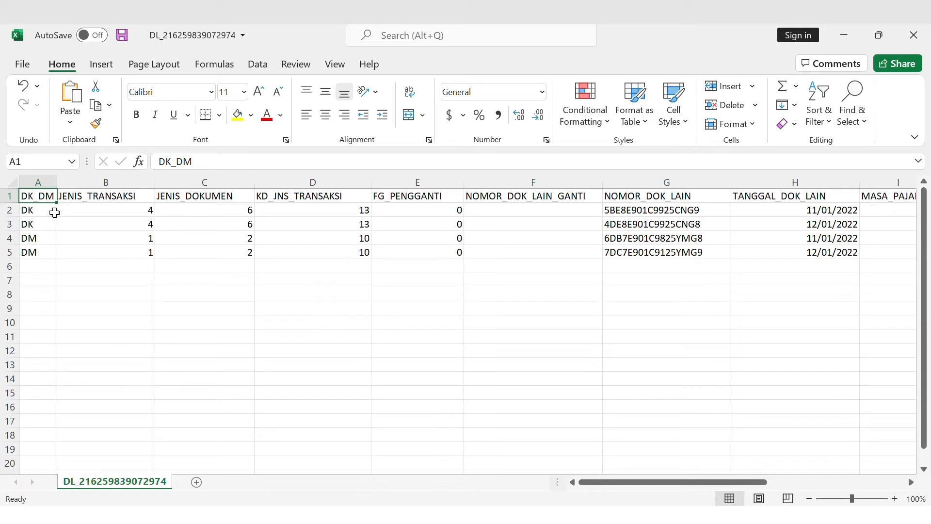
# Switch to the Dokumen Lain CSV template in Excel and examine its column headers from DK_DM to TGL_APPROVAL.
pyautogui.press('Right')
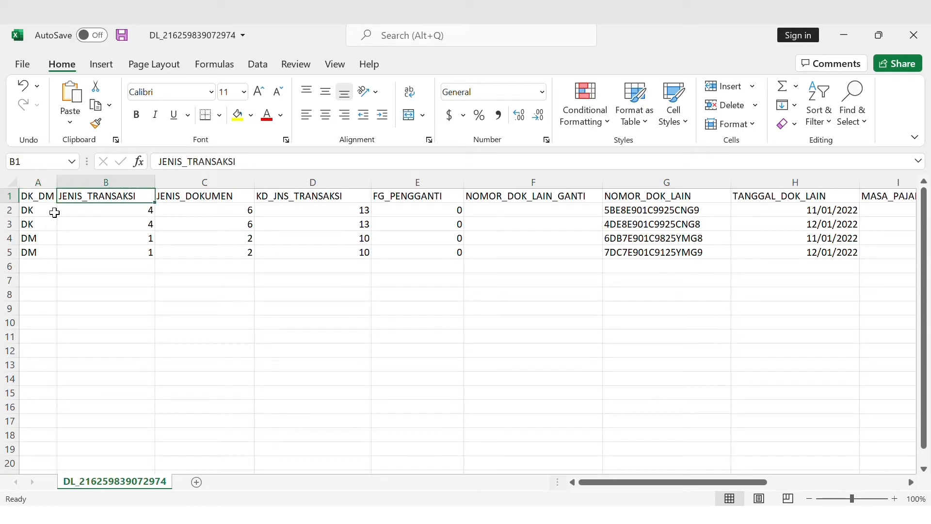
pyautogui.press('Right')
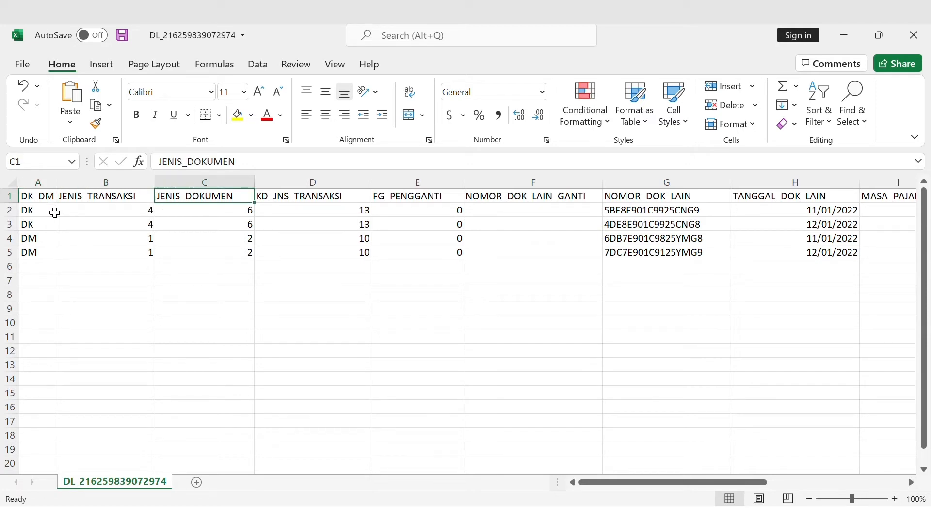
pyautogui.press('Right')
pyautogui.hotkey('ctrl', 'Right')
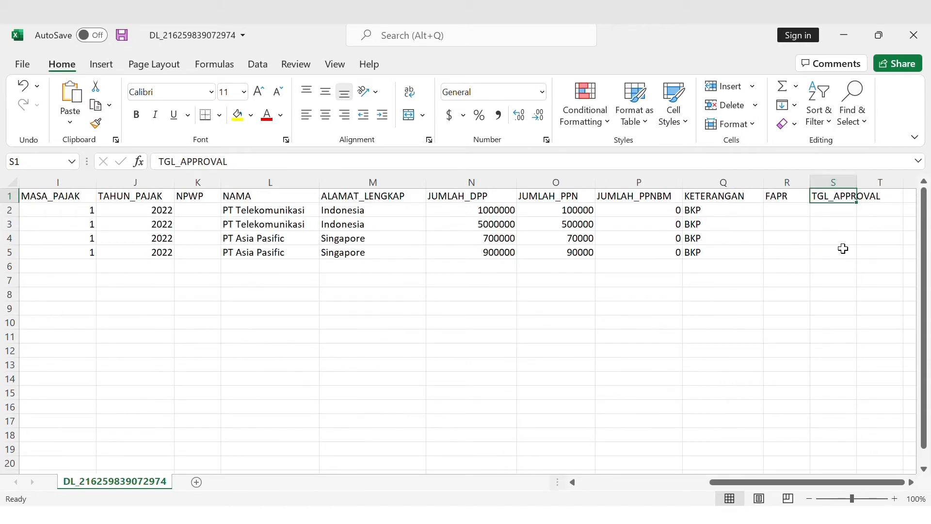
pyautogui.hotkey('ctrl', 'Left')
# Examine the first data row's entries from JENIS_TRANSAKSI through TAHUN_PAJAK.
pyautogui.click(87, 217)
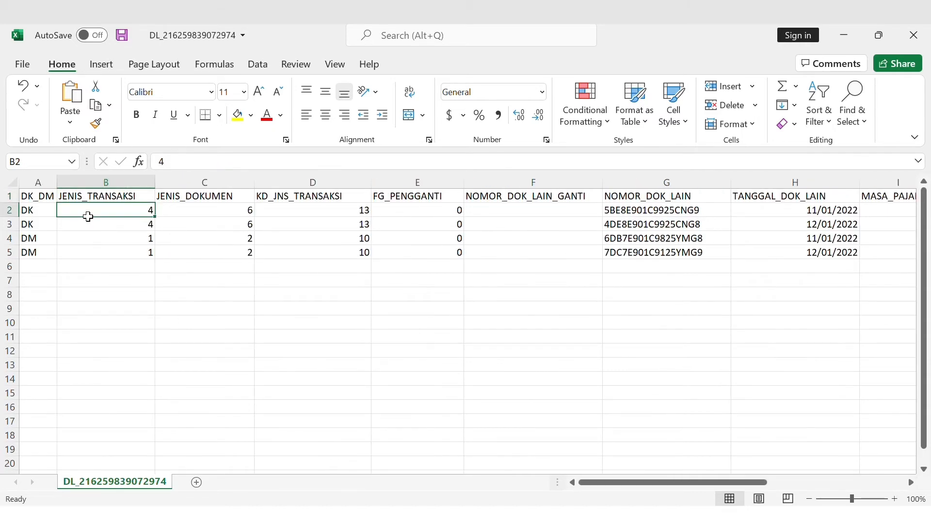
pyautogui.press('Right')
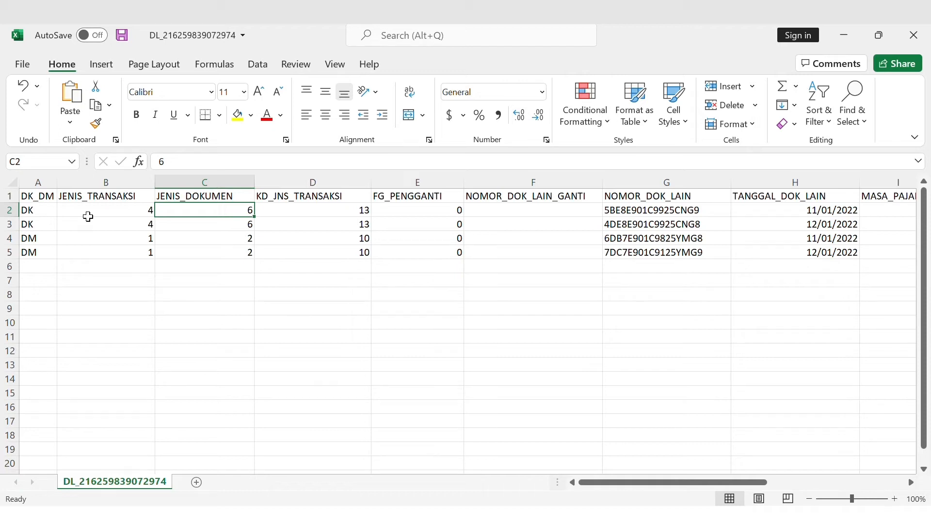
pyautogui.press('Right')
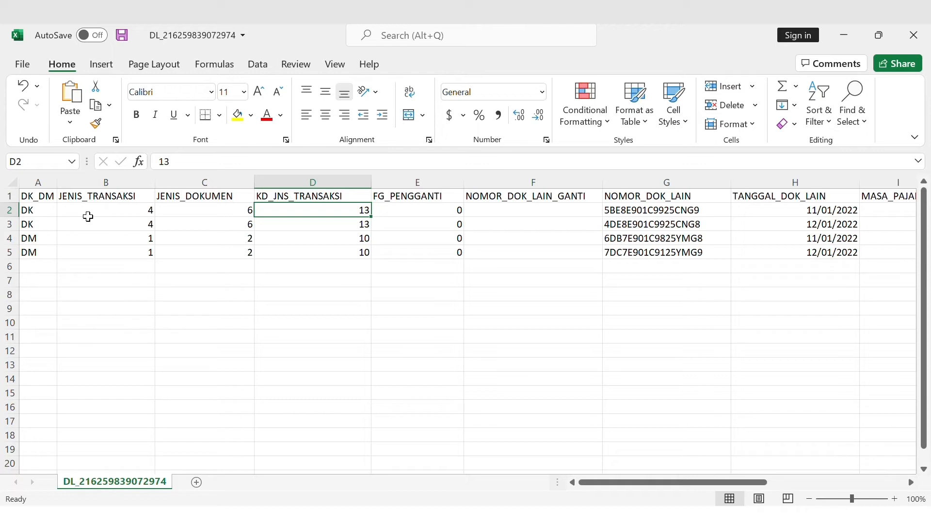
pyautogui.press('Right')
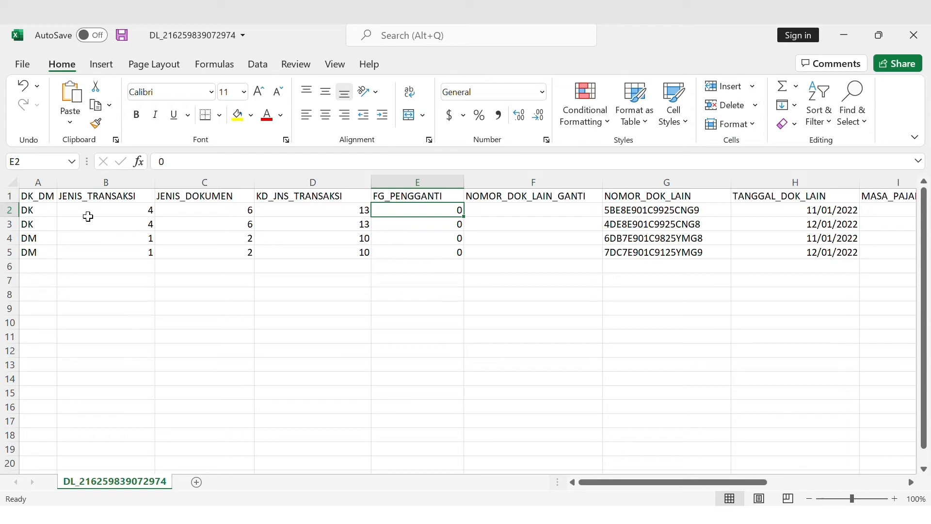
pyautogui.press('Right')
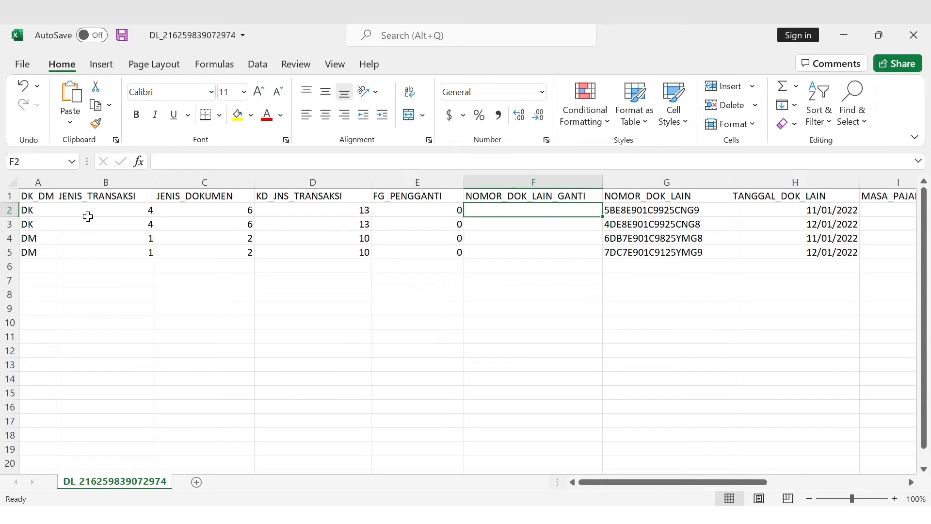
pyautogui.press('Right')
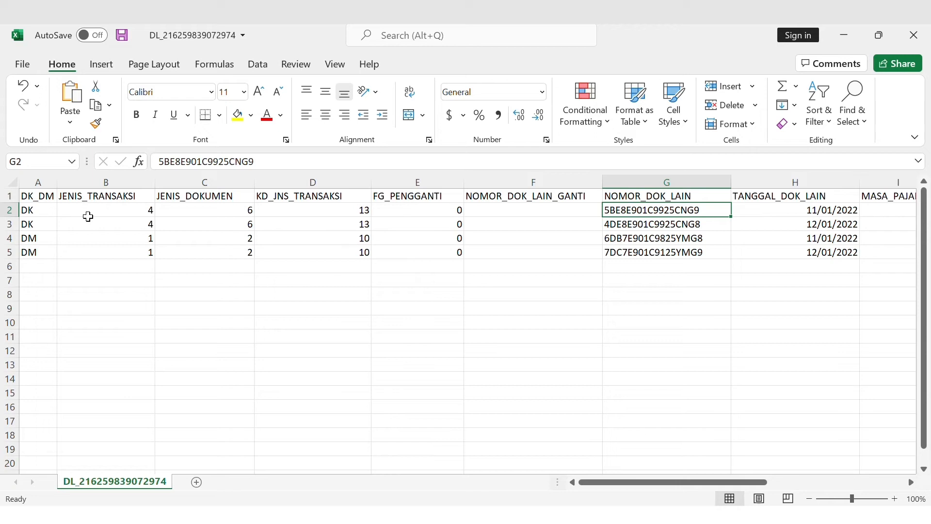
pyautogui.press('Right')
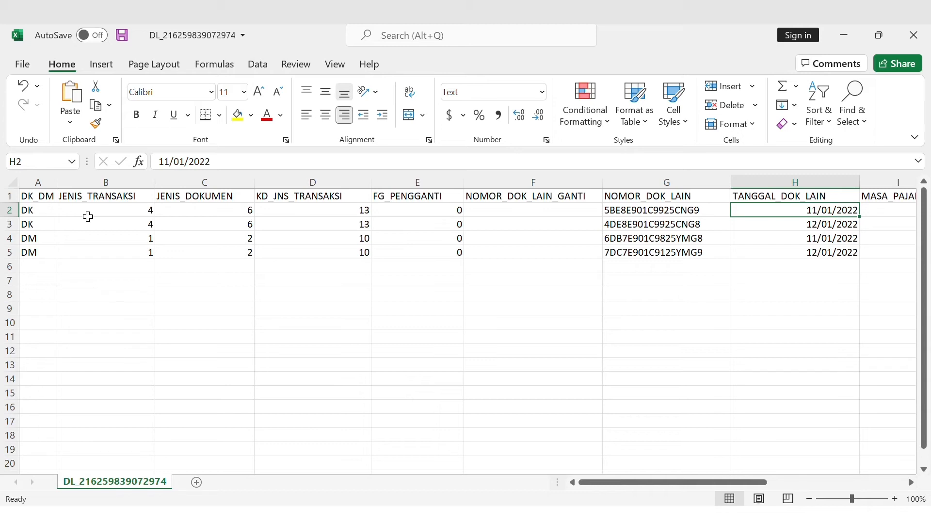
pyautogui.press('Right')
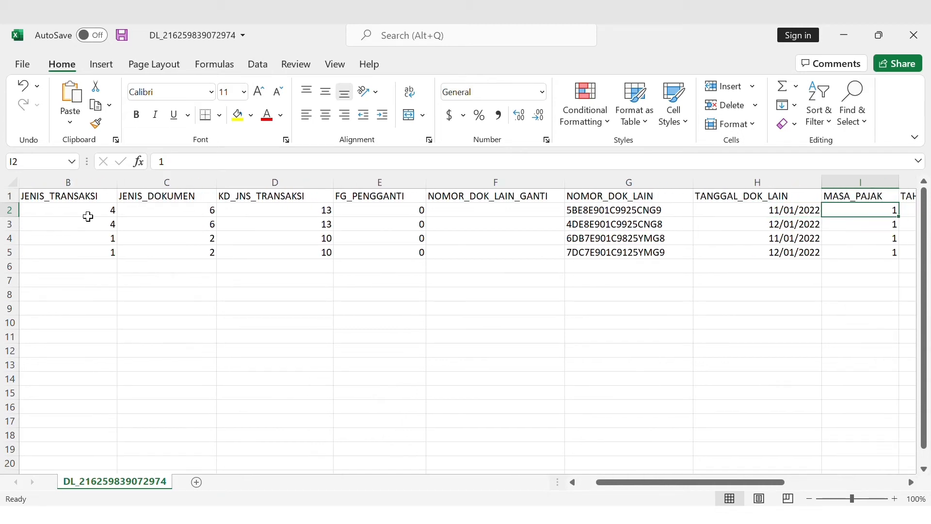
pyautogui.press('Right')
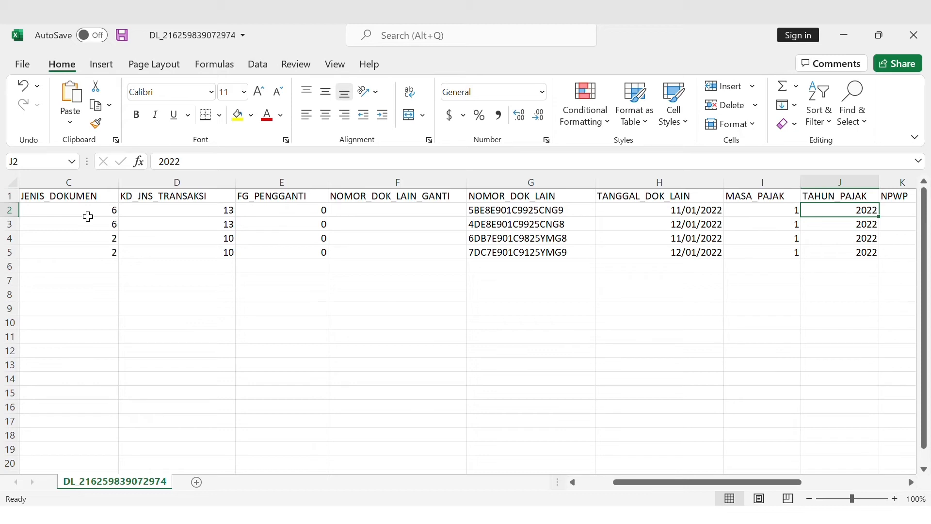
# Examine the first data row's remaining entries from NPWP through TGL_APPROVAL.
pyautogui.press('Right')
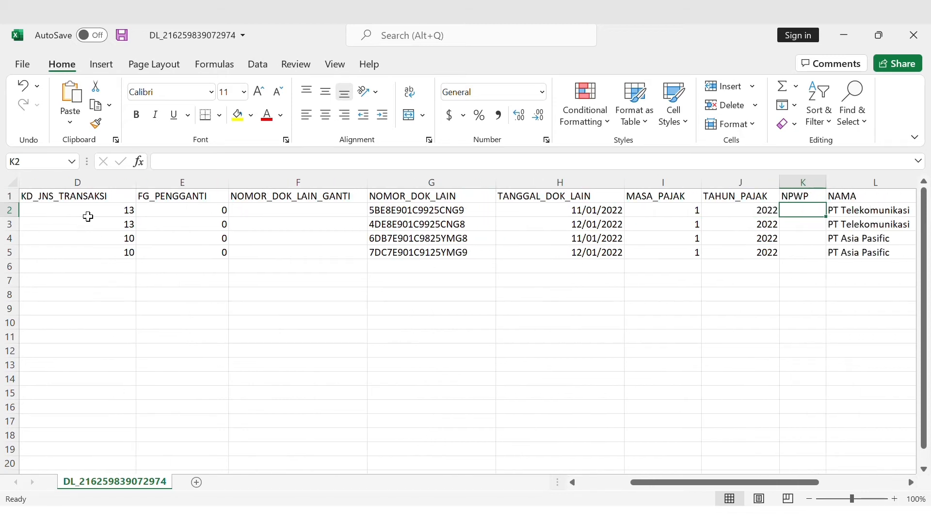
pyautogui.press('Right')
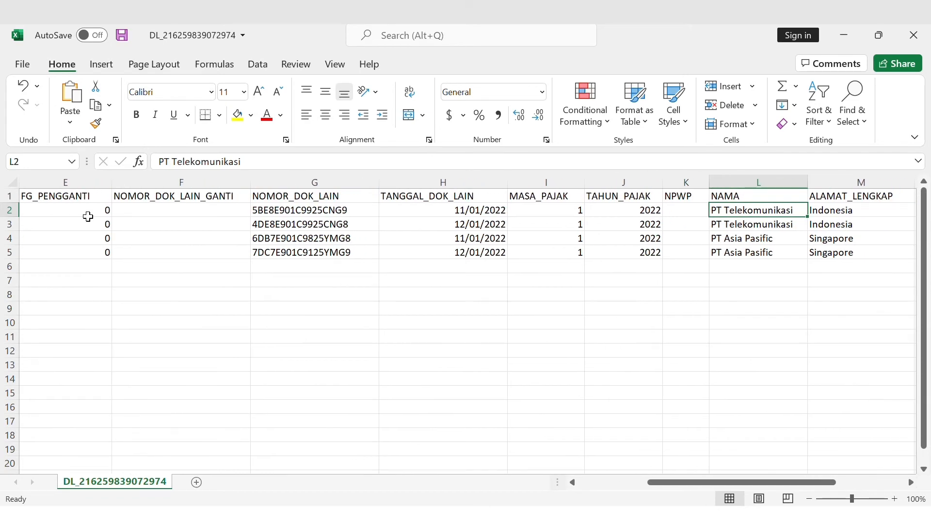
pyautogui.press('Right')
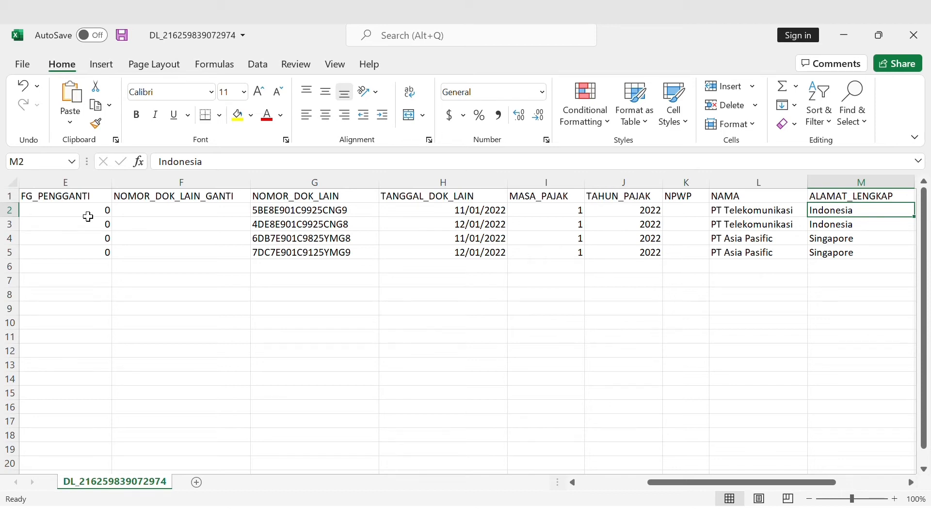
pyautogui.press('Right')
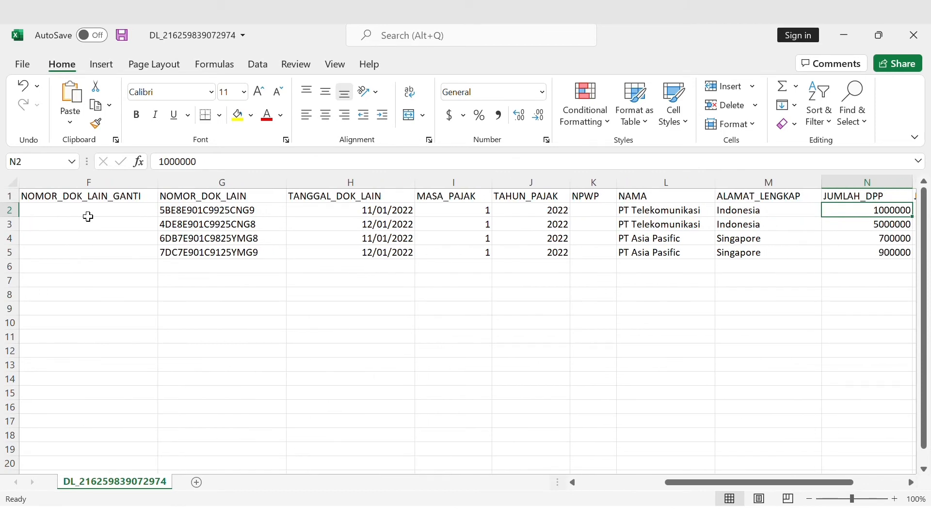
pyautogui.press('Right')
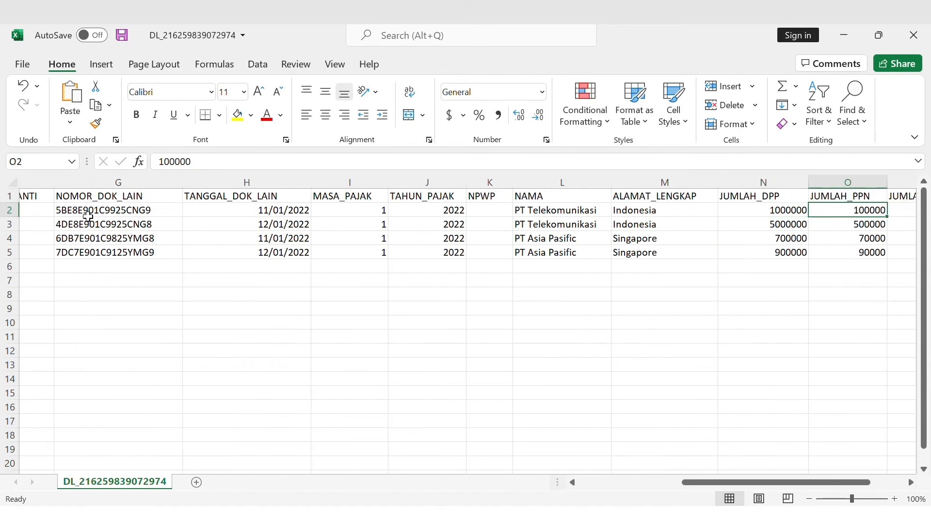
pyautogui.press('Right')
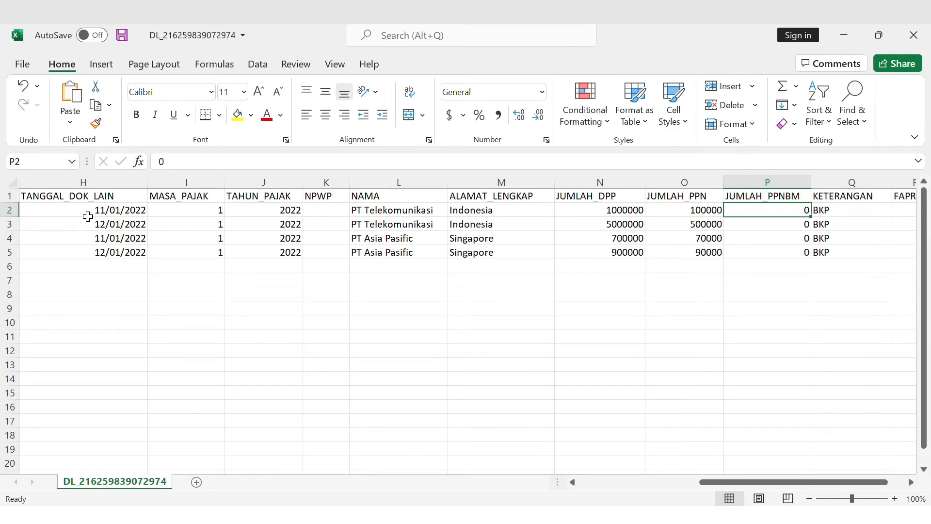
pyautogui.press('Right')
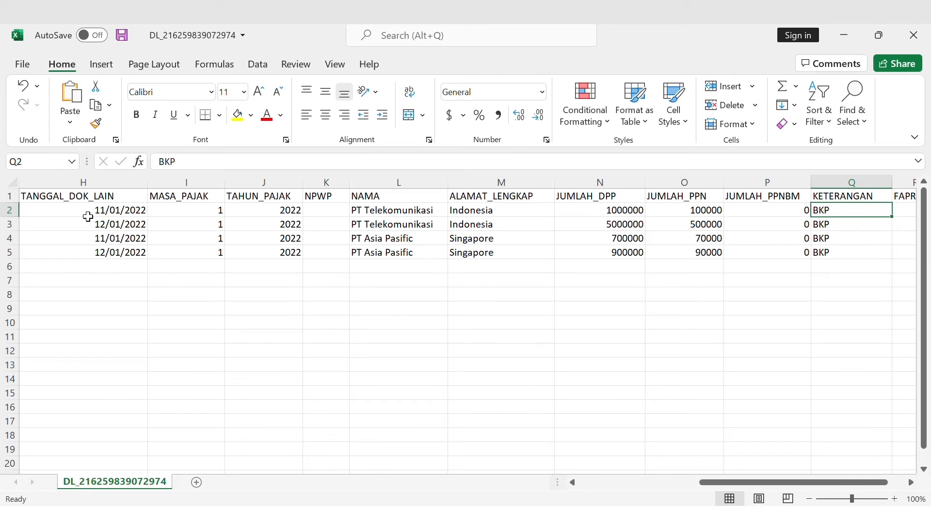
pyautogui.press('Right')
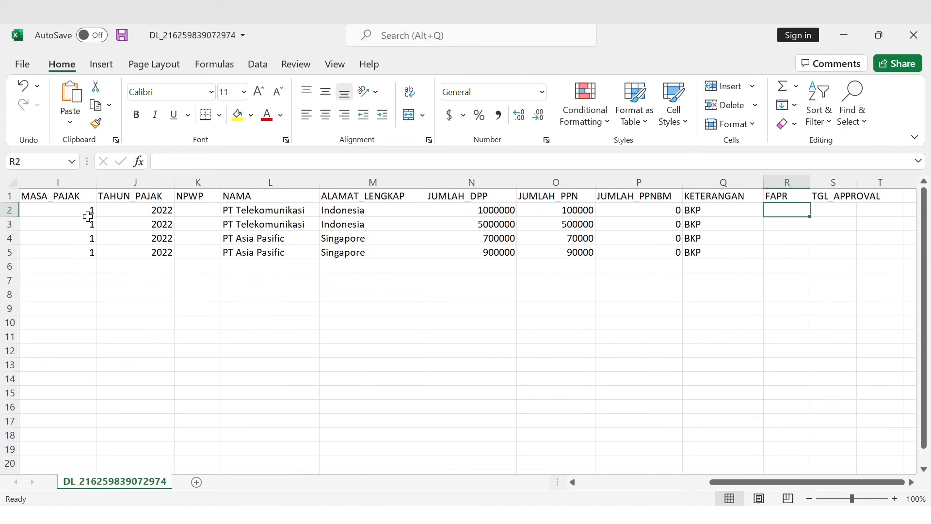
pyautogui.press('Right')
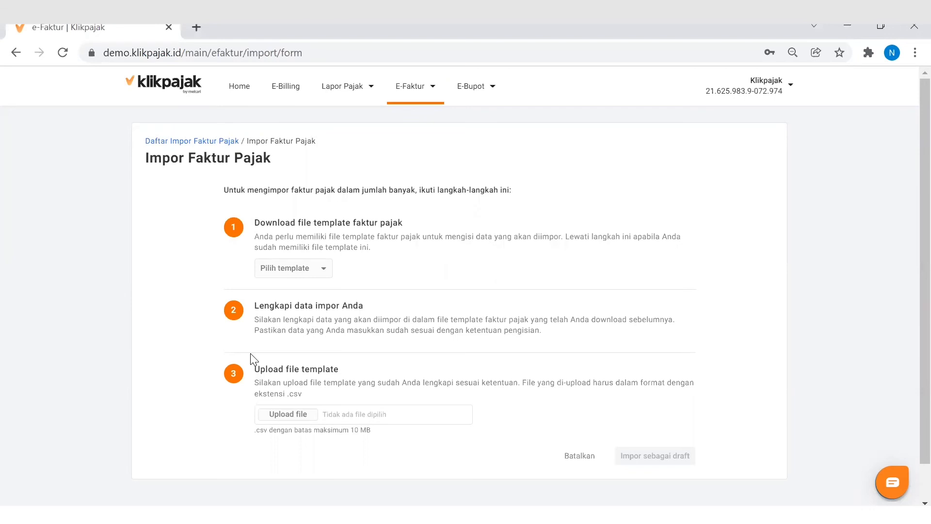
# Back in Klikpajak, upload the completed DL CSV file from Documents, import it as a draft and check its import status.
pyautogui.click(298, 414)
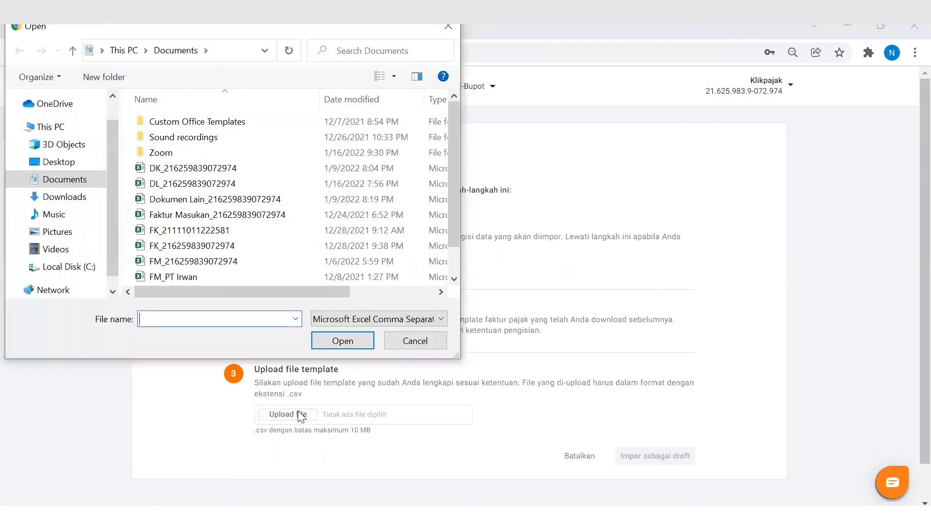
pyautogui.click(253, 182)
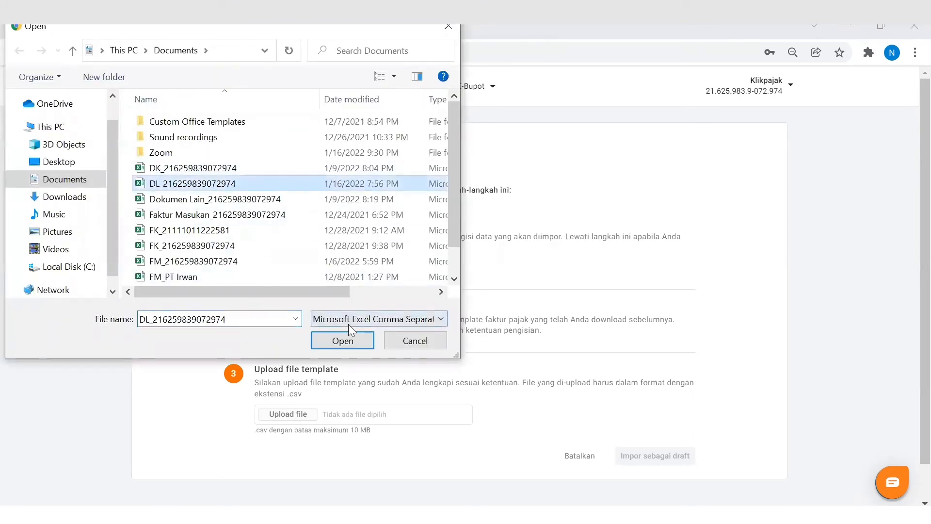
pyautogui.click(357, 339)
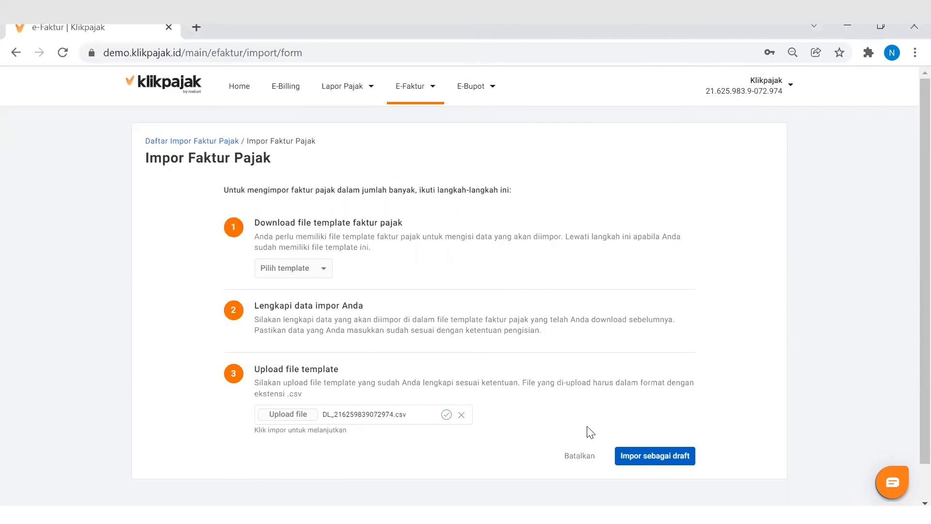
pyautogui.click(650, 463)
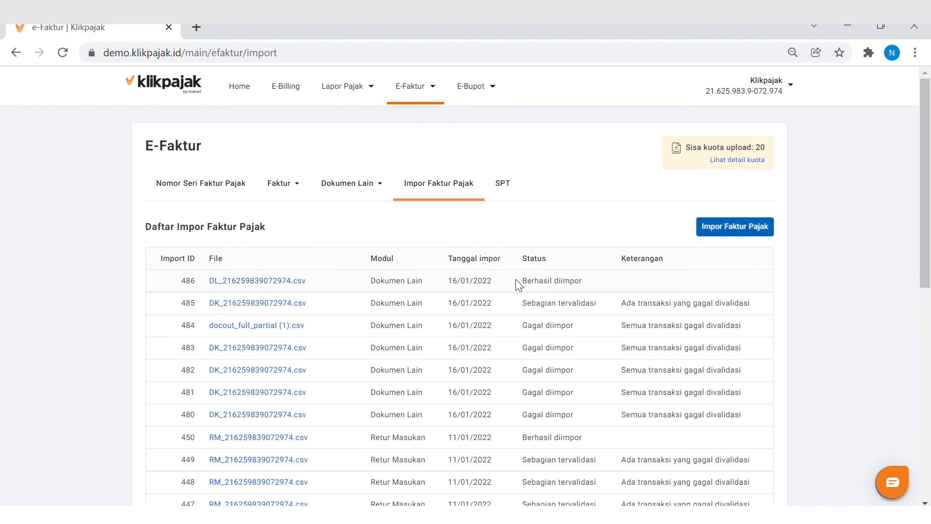
pyautogui.moveTo(524, 285); pyautogui.dragTo(584, 291)
# Open the Dokumen Lain keluaran list and check the approval status of its first document.
pyautogui.click(369, 188)
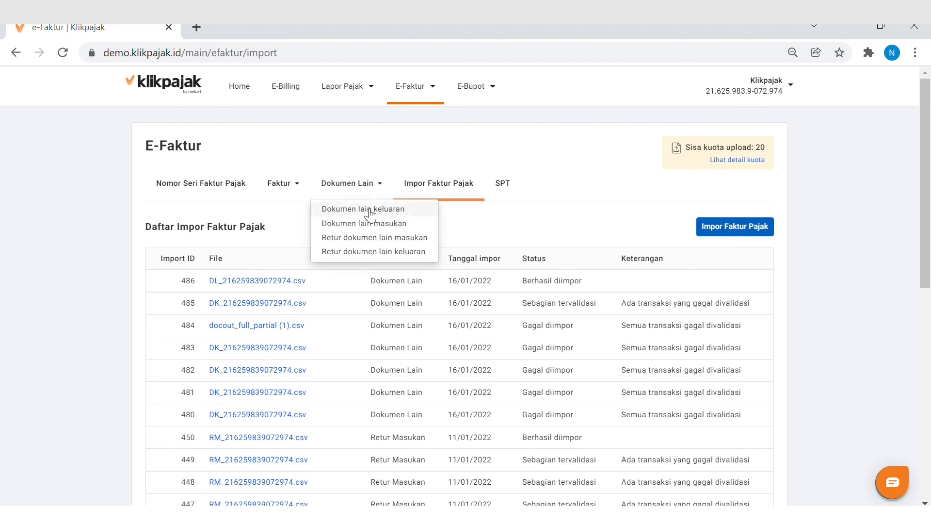
pyautogui.click(370, 209)
pyautogui.hscroll(5, 552, 285)
pyautogui.moveTo(551, 282); pyautogui.dragTo(627, 279)
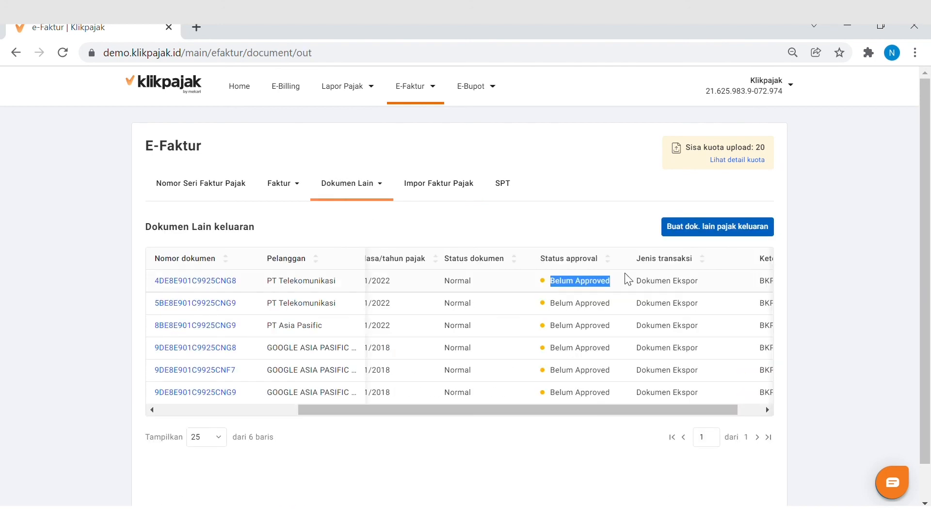
# Open the Dokumen Lain masukan list and check the approval status of its first document.
pyautogui.click(369, 190)
pyautogui.click(379, 224)
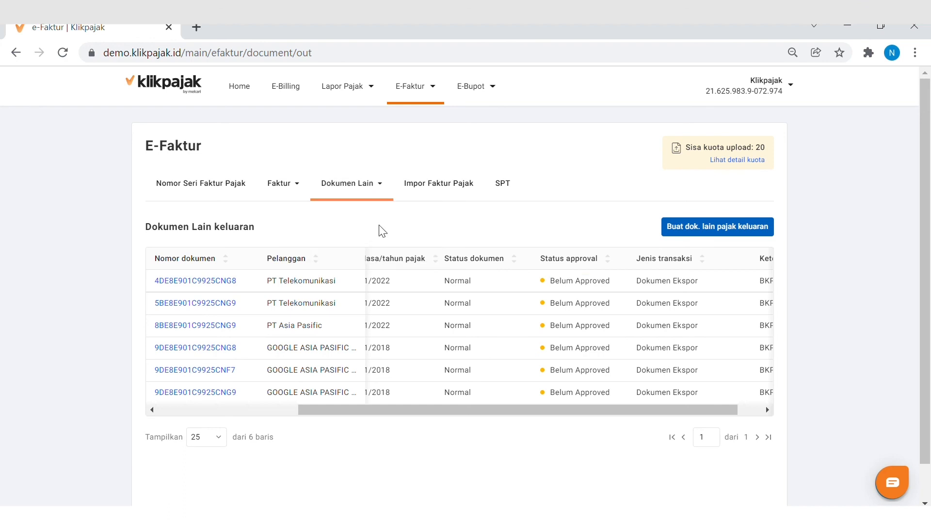
pyautogui.tripleClick(545, 290)
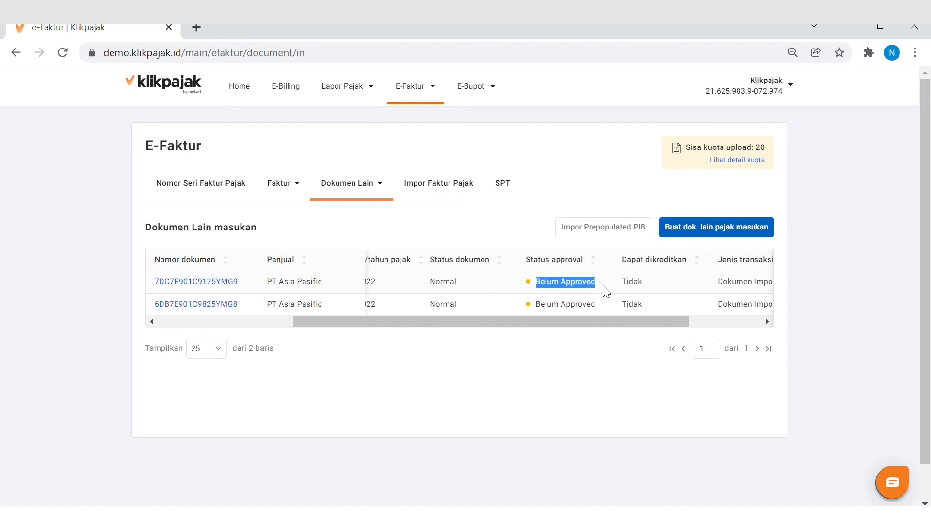
# Open the first document in the Dokumen Lain masukan list, upload it for approval and check its status.
pyautogui.click(224, 282)
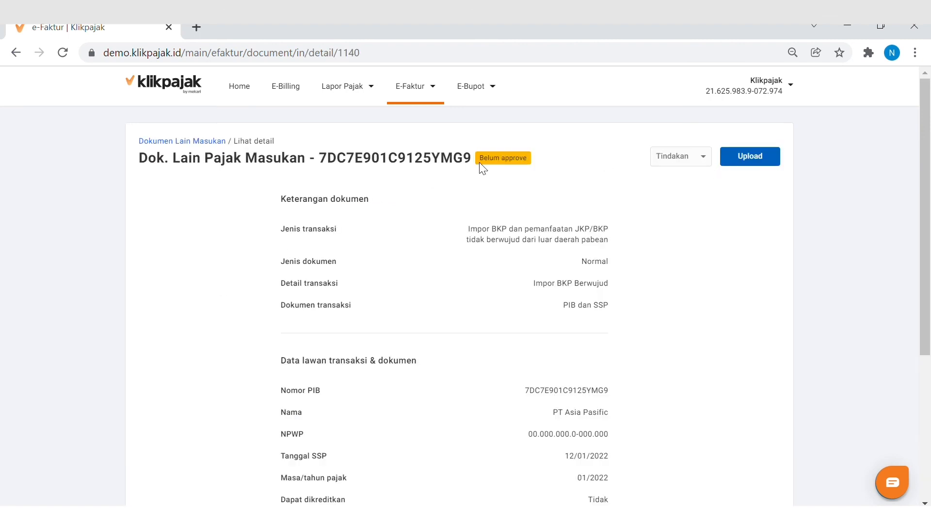
pyautogui.moveTo(479, 161); pyautogui.dragTo(533, 166)
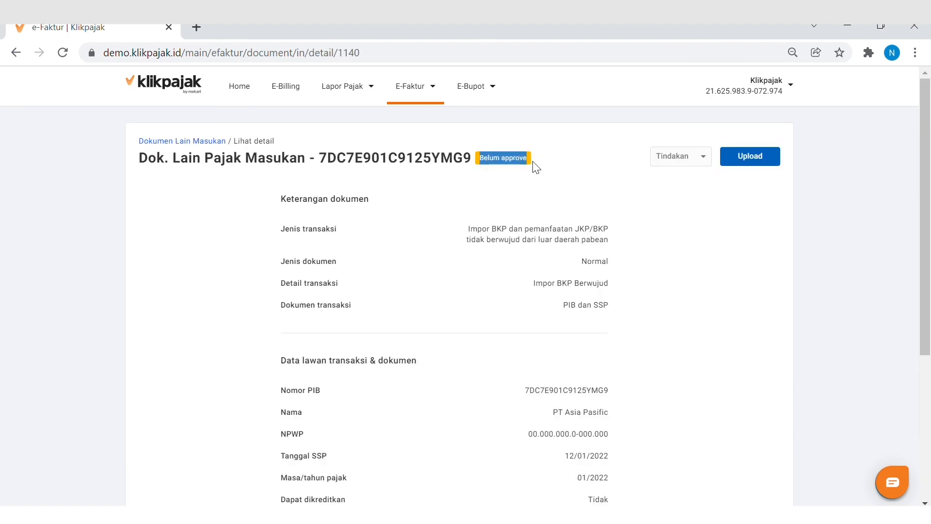
pyautogui.click(762, 160)
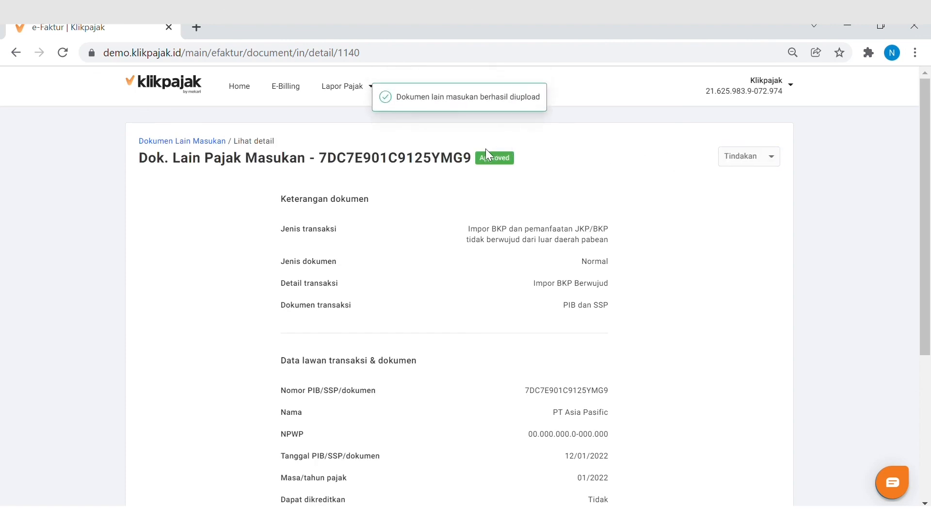
pyautogui.moveTo(483, 163); pyautogui.dragTo(514, 162)
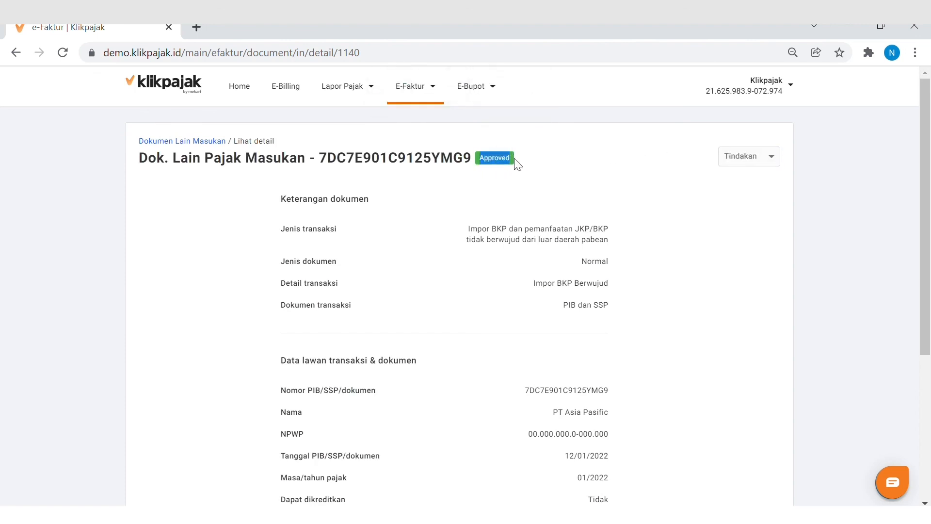